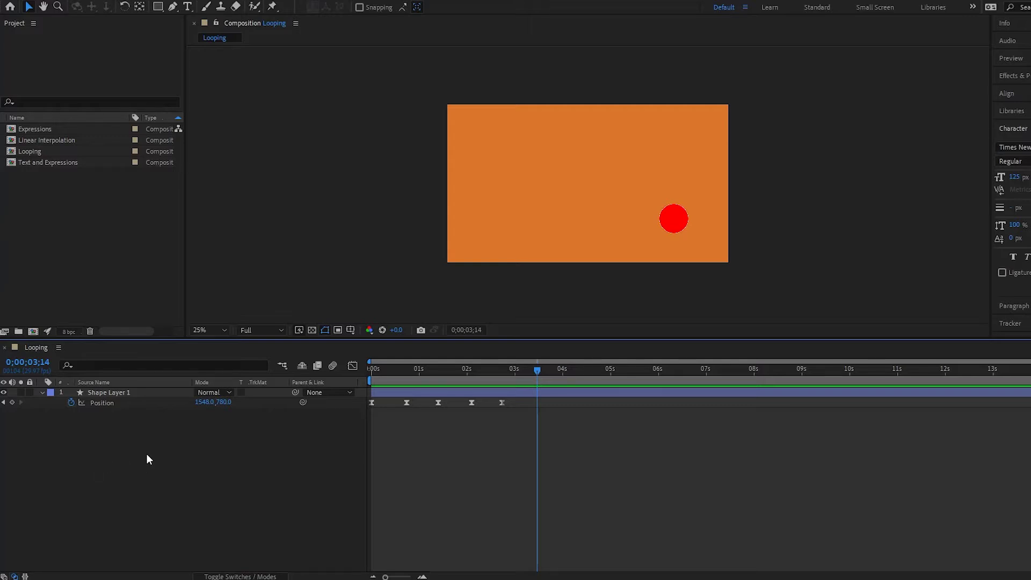
# Step: Add an expression to Shape Layer 1's Position property, starting from the default transform.position
pyautogui.keyDown('alt'); pyautogui.click(70, 403); pyautogui.keyUp('alt')
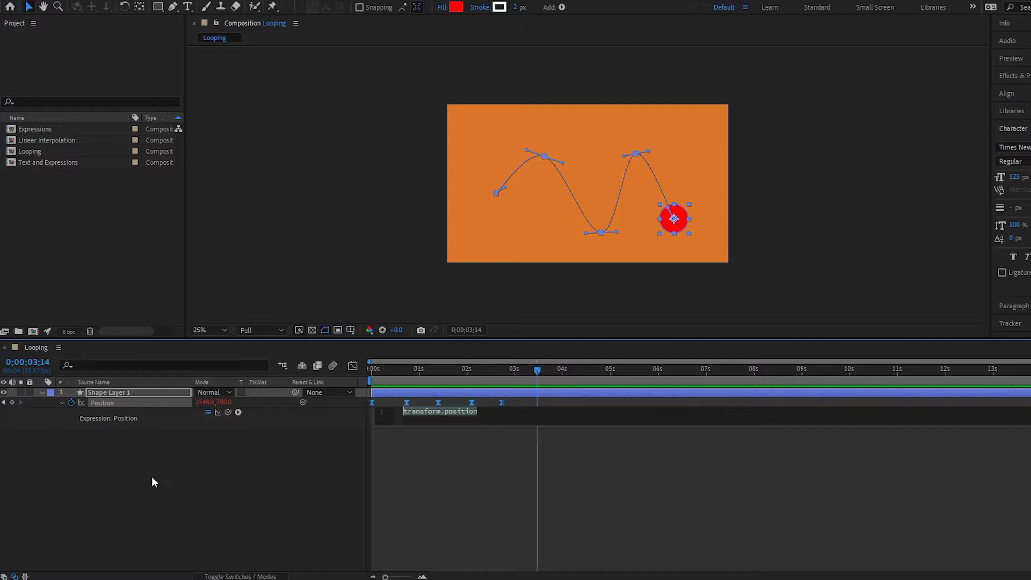
# Step: Replace the Position expression with loopOut() from the expression menu, deleting its default arguments
pyautogui.click(237, 412)
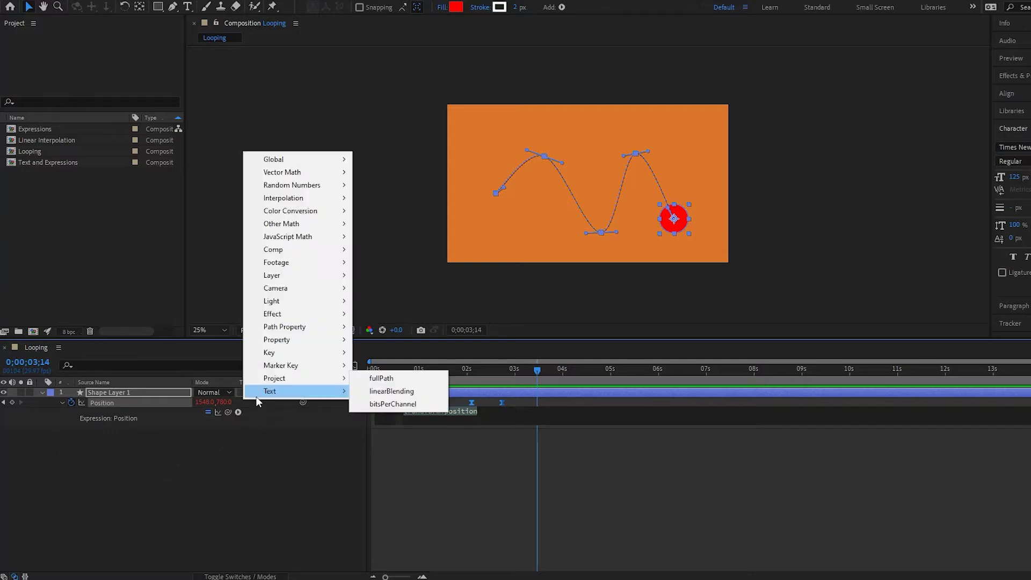
pyautogui.moveTo(298, 334)
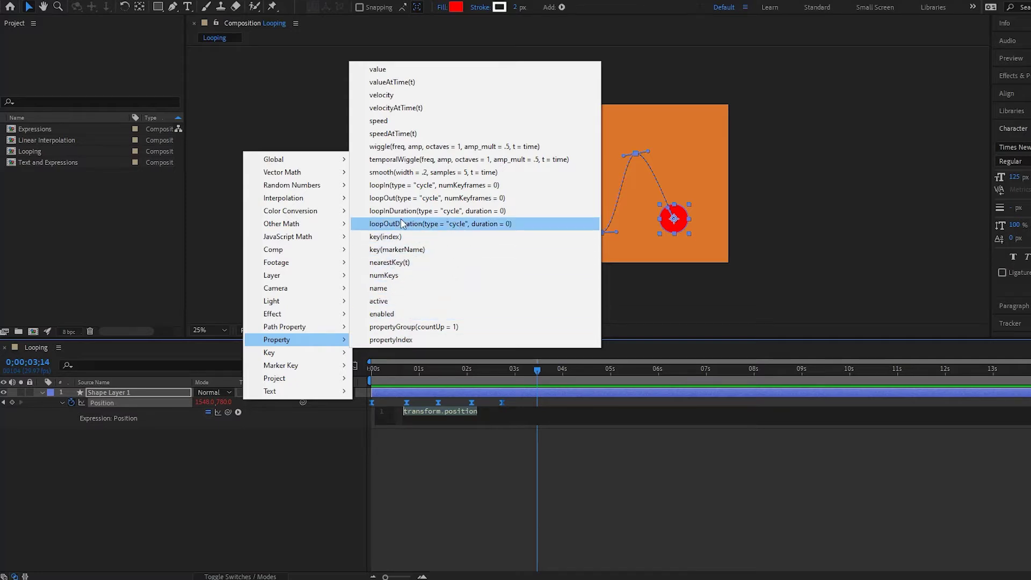
pyautogui.click(400, 198)
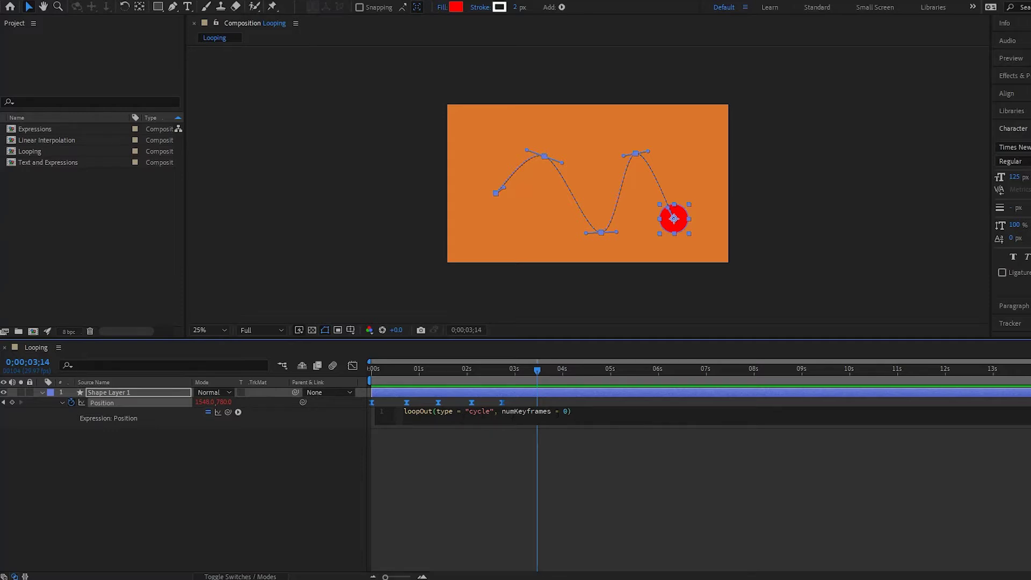
pyautogui.moveTo(569, 411); pyautogui.dragTo(435, 412)
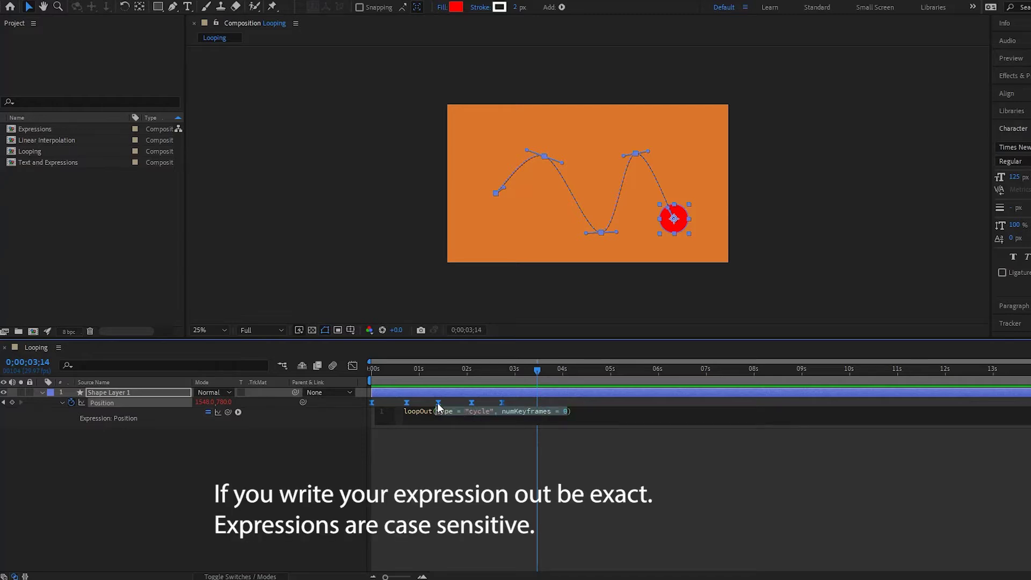
pyautogui.press('BackSpace')
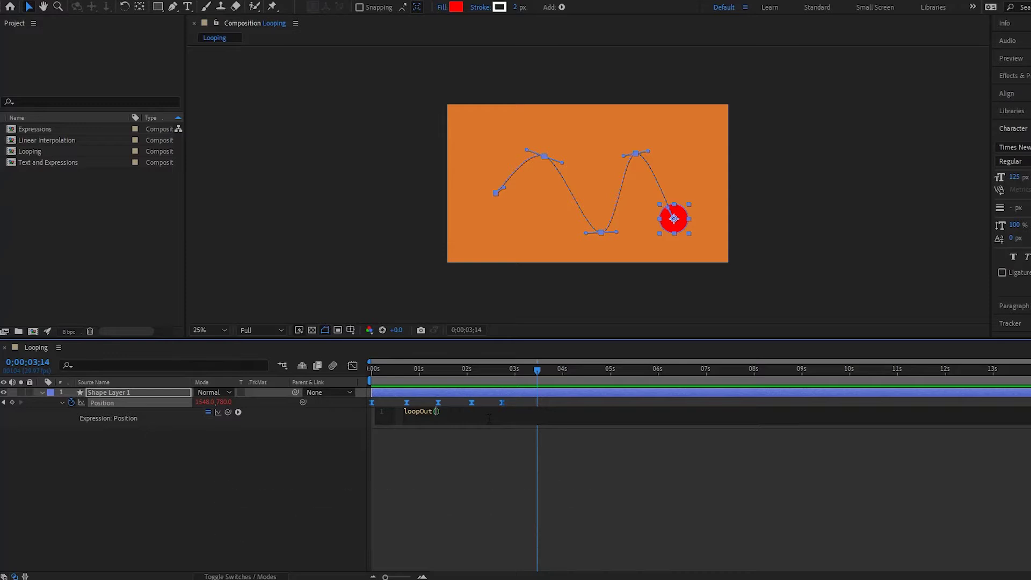
# Step: Commit loopOut(), then preview and scrub to confirm the circle's path animation repeats
pyautogui.click(488, 419)
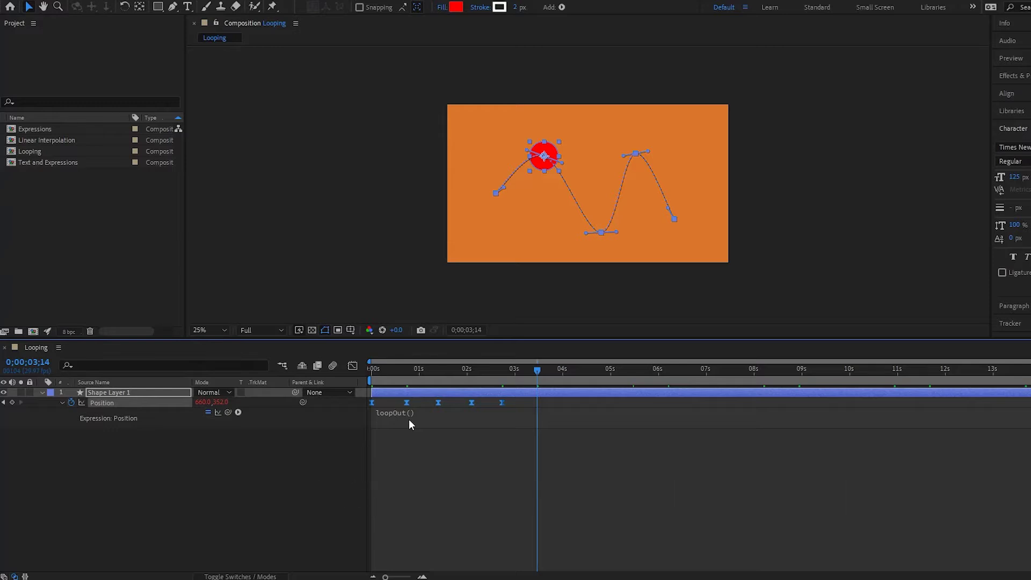
pyautogui.press('space')
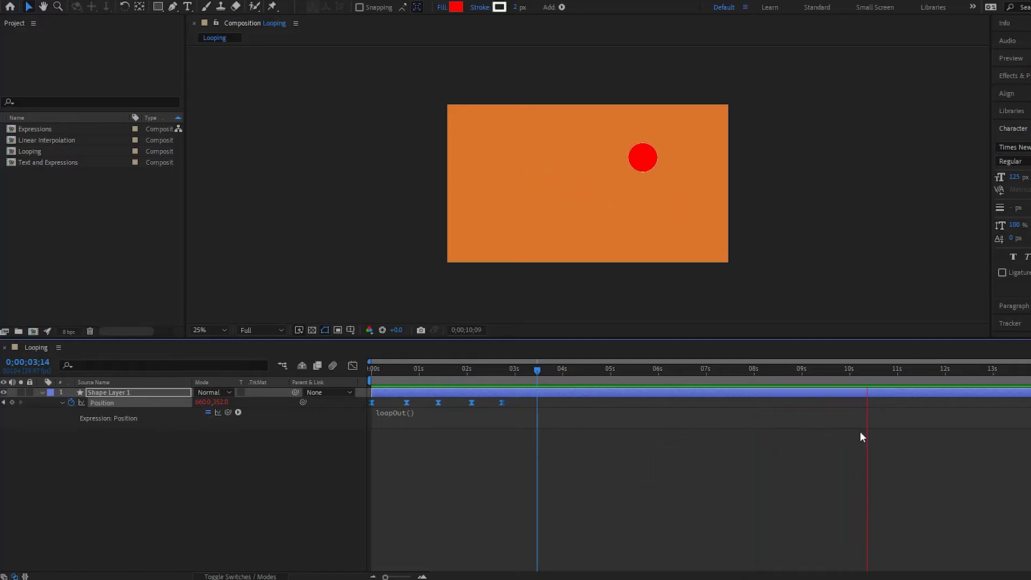
pyautogui.click(383, 369)
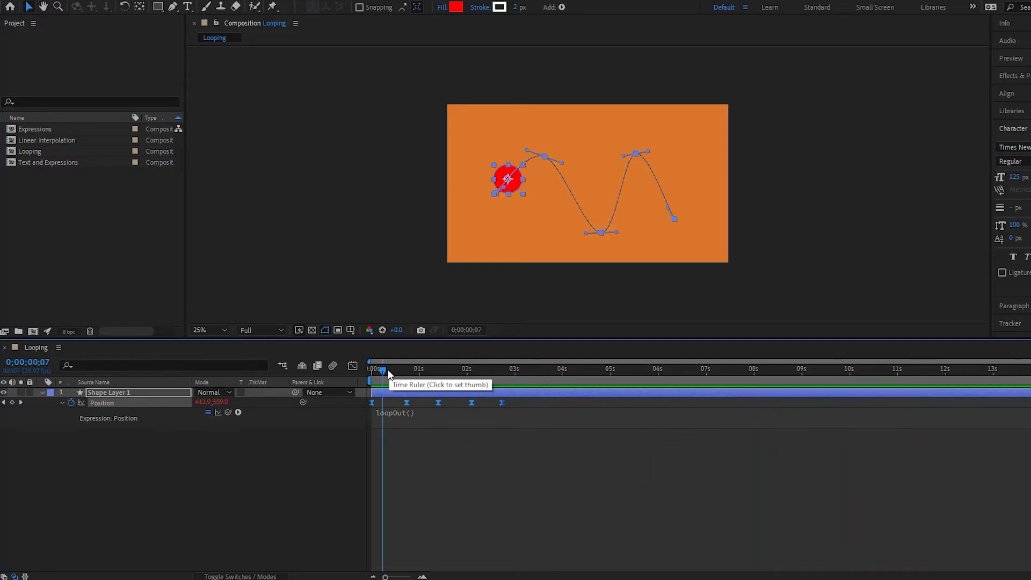
pyautogui.moveTo(387, 371); pyautogui.dragTo(432, 386)
pyautogui.click(396, 494)
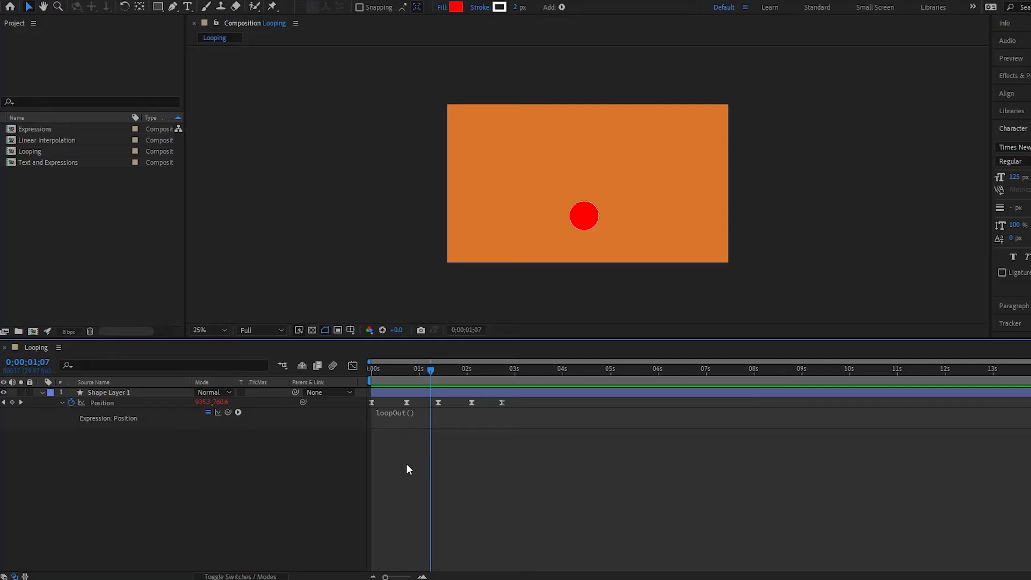
# Step: Change the expression to loopOut("pingpong") and preview the circle moving back and forth
pyautogui.click(408, 412)
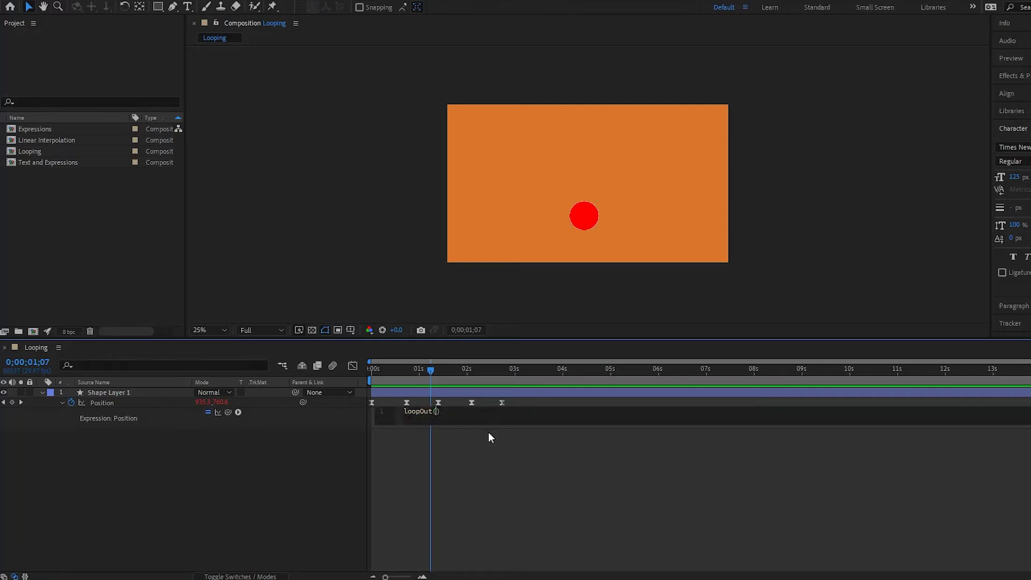
pyautogui.write('"')
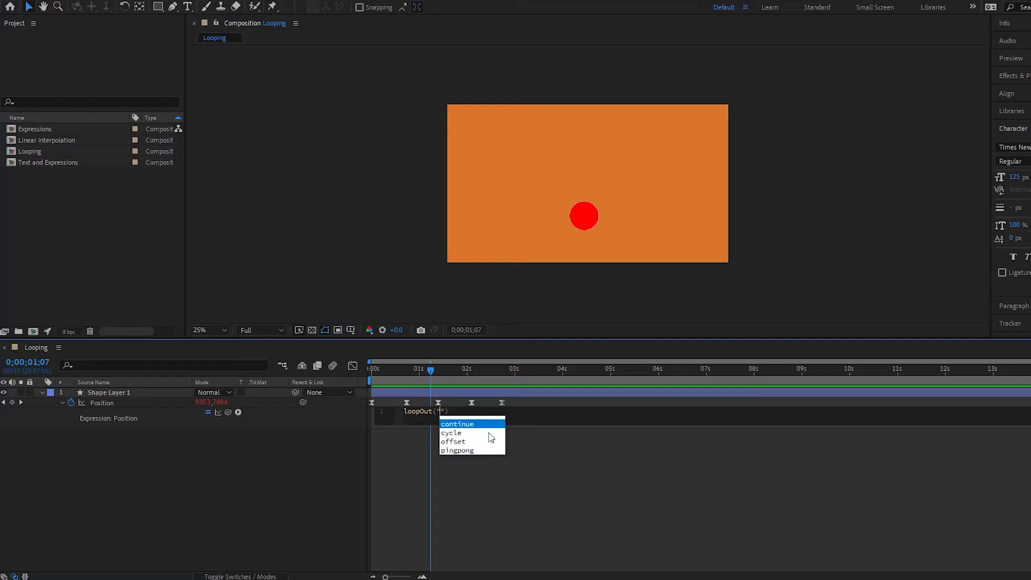
pyautogui.write('pingpo')
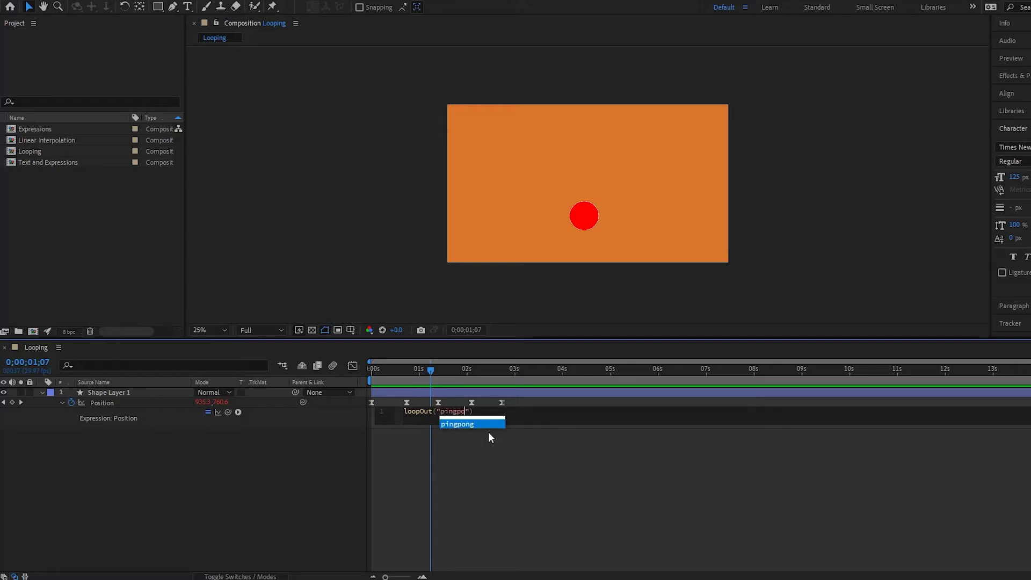
pyautogui.write('ng')
pyautogui.click(530, 447)
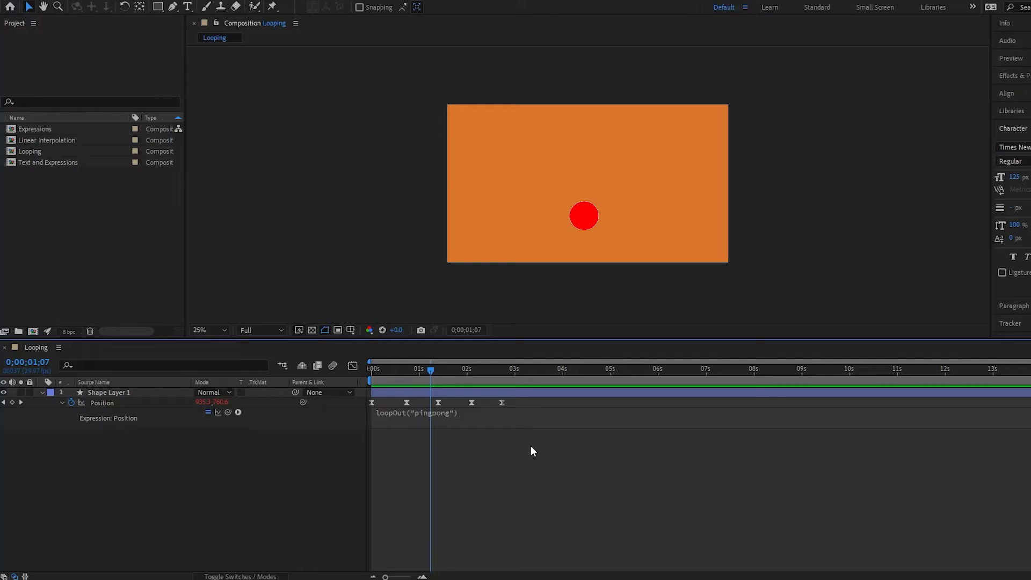
pyautogui.press('space')
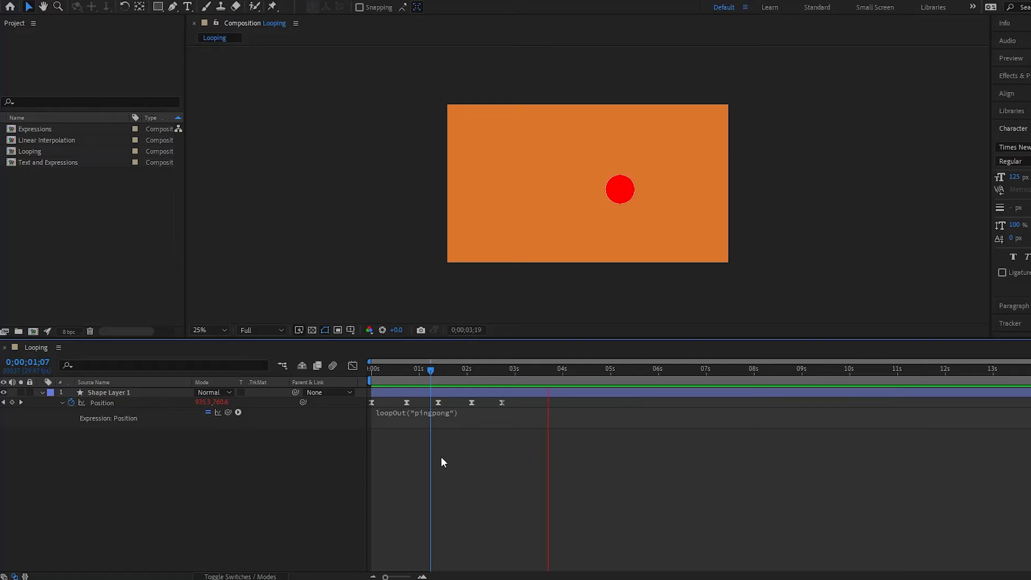
pyautogui.press('space')
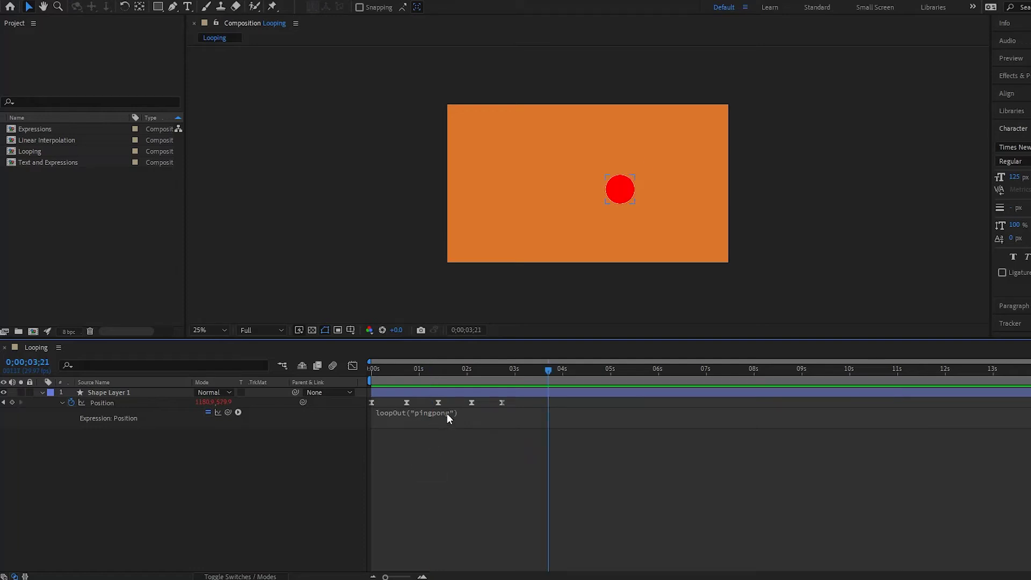
pyautogui.click(102, 402)
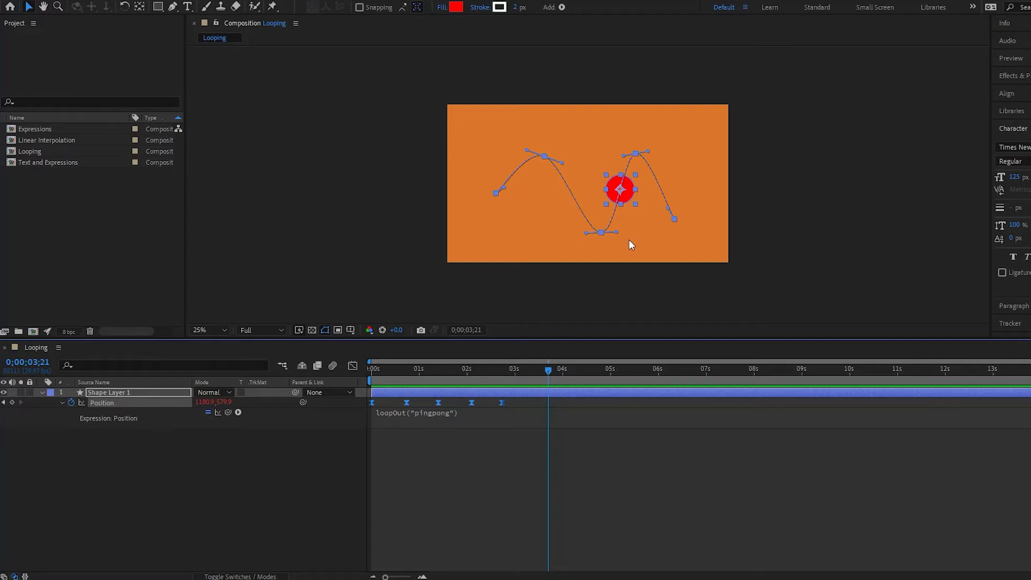
# Step: Edit the Position expression to loopOut("pingpong", 2) and commit it
pyautogui.click(224, 542)
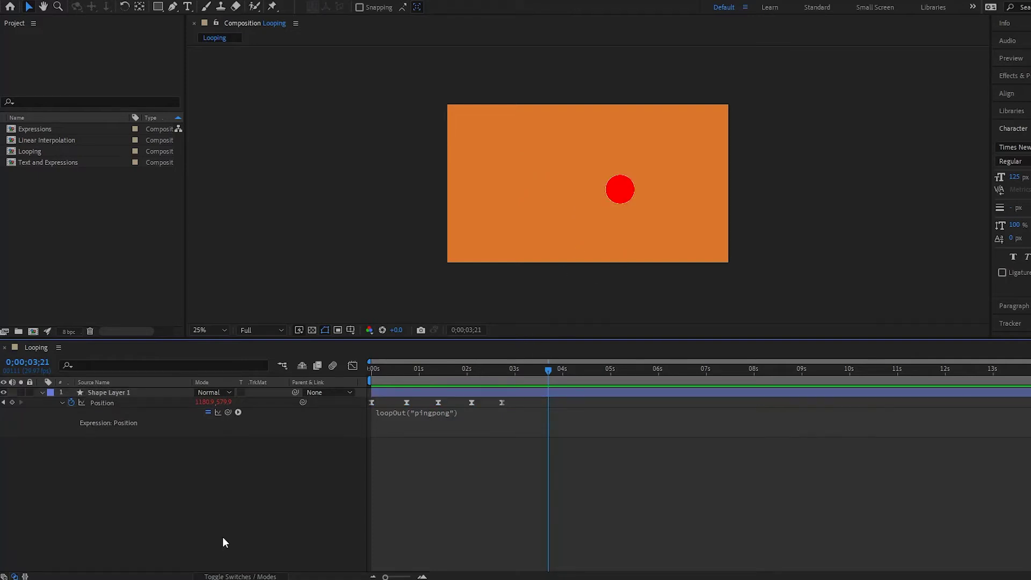
pyautogui.click(453, 414)
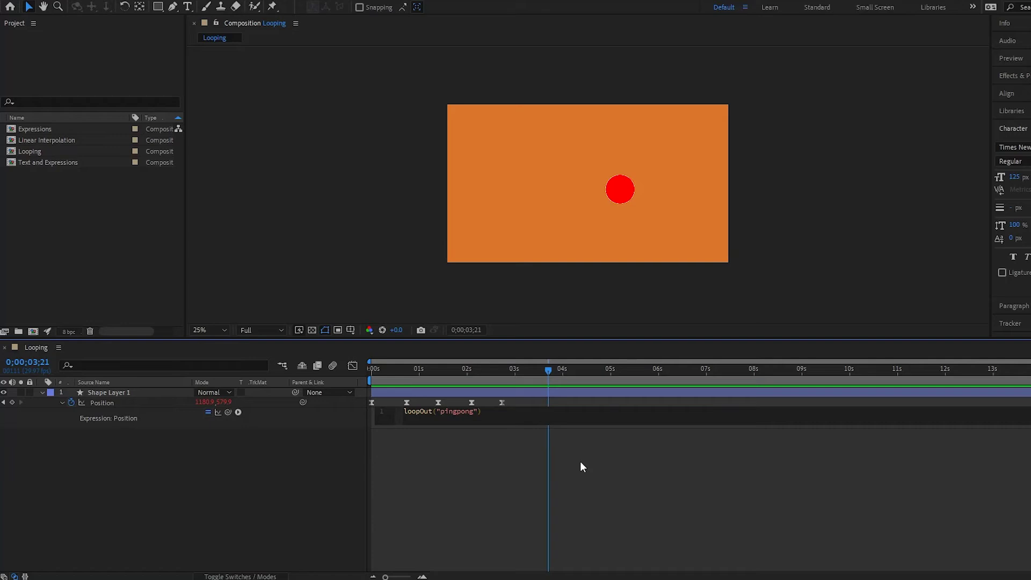
pyautogui.write(', 2')
pyautogui.click(580, 461)
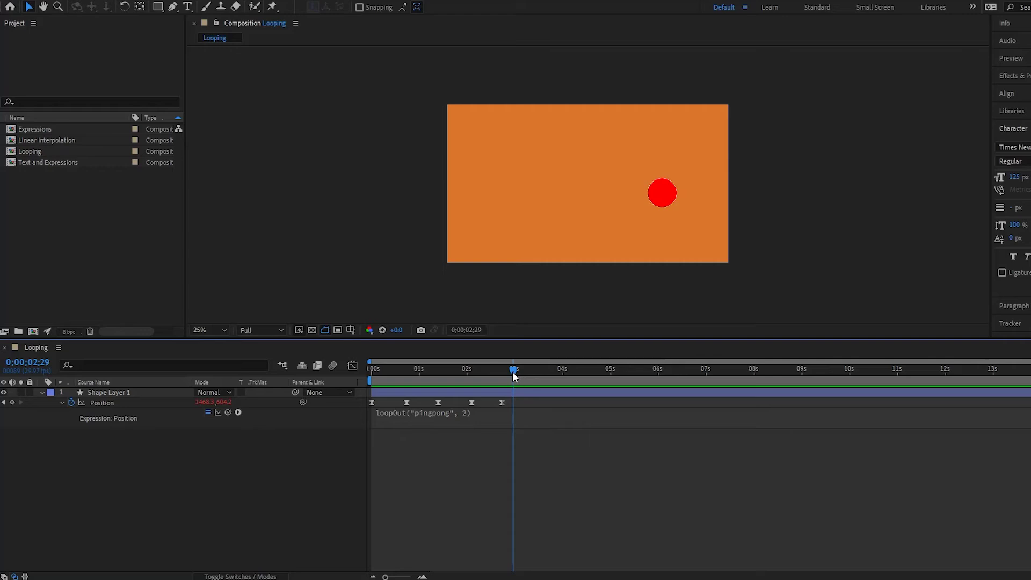
# Step: Scrub and preview the ball following its motion path with the limited pingpong loop
pyautogui.moveTo(514, 374); pyautogui.dragTo(783, 374)
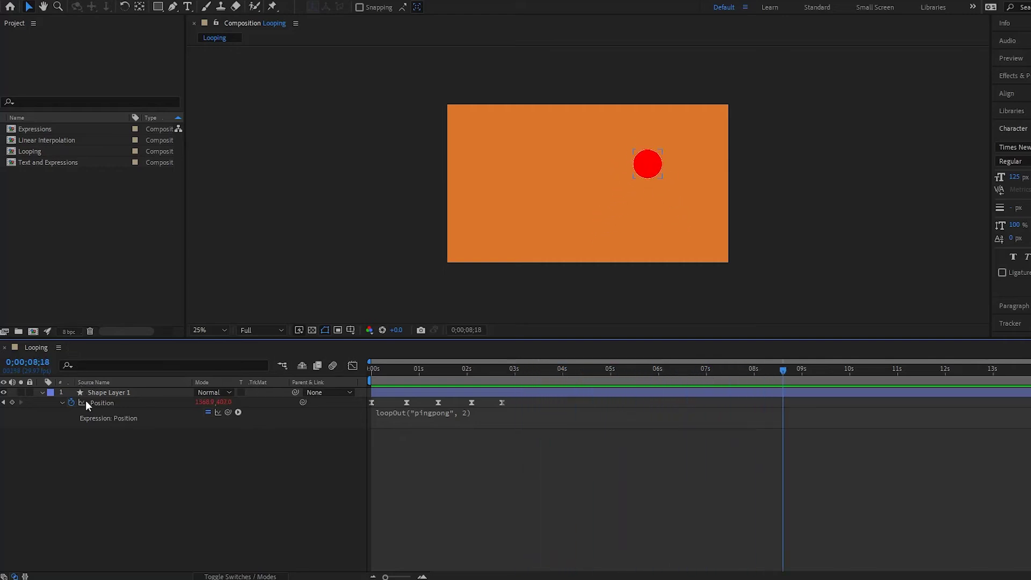
pyautogui.click(104, 402)
pyautogui.moveTo(515, 381); pyautogui.dragTo(587, 437)
pyautogui.click(587, 438)
pyautogui.press('space')
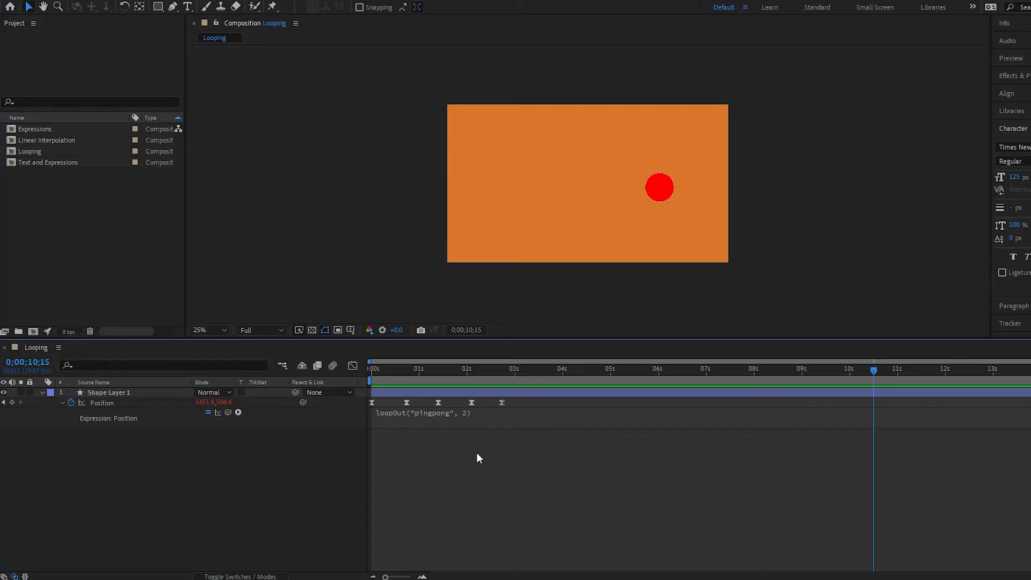
pyautogui.click(474, 417)
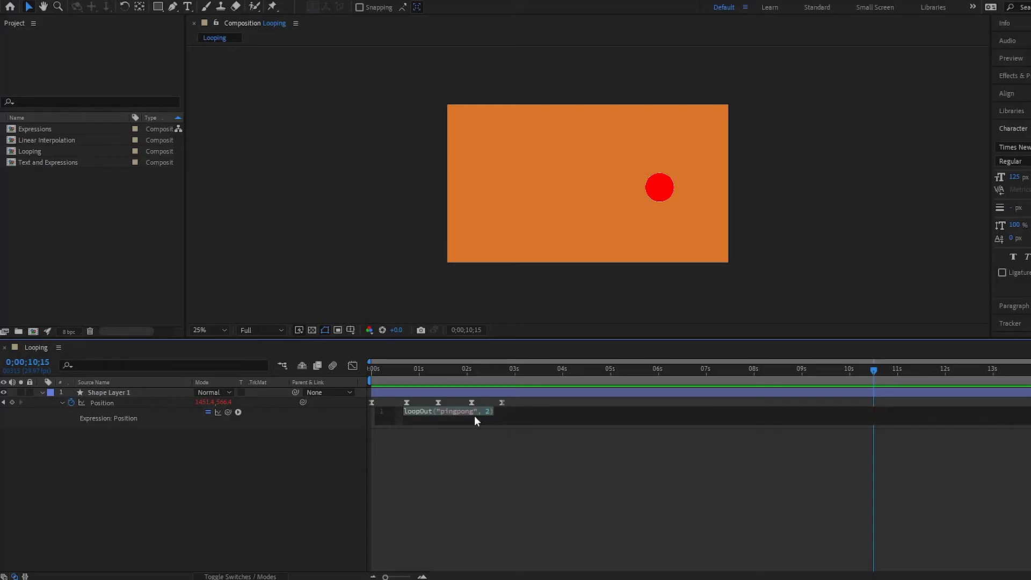
# Step: Remove the loopOut expression and add a fresh expression to Position
pyautogui.press('BackSpace')
pyautogui.click(443, 480)
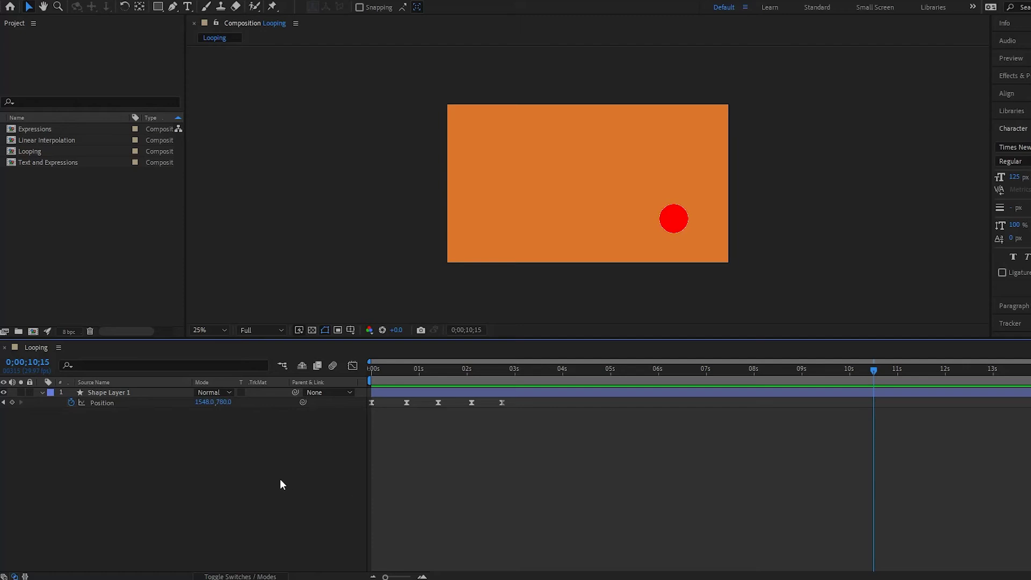
pyautogui.keyDown('alt'); pyautogui.click(70, 403); pyautogui.keyUp('alt')
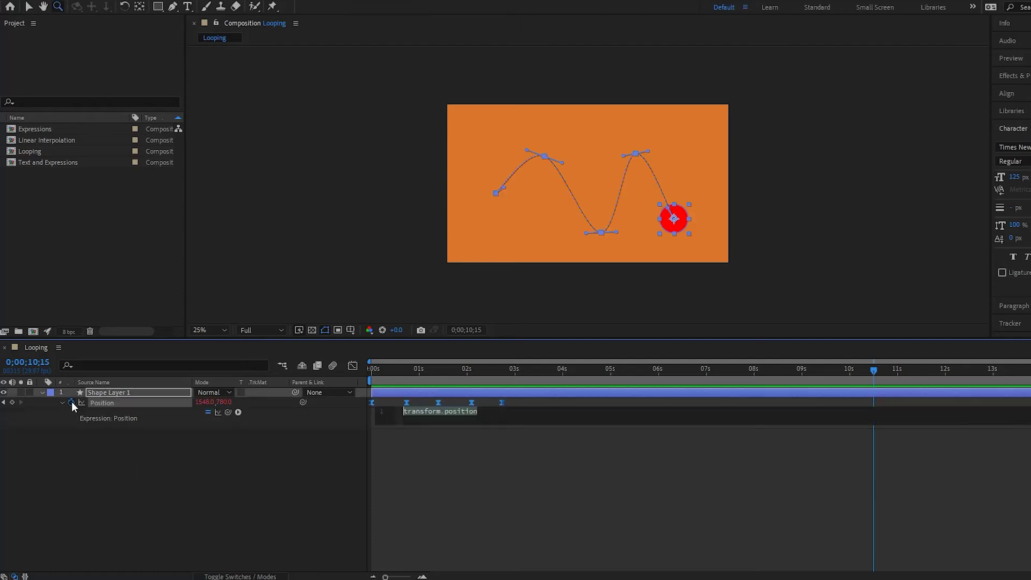
# Step: Insert loopIn() with its default arguments deleted, confirm it, and preview the animation
pyautogui.click(238, 412)
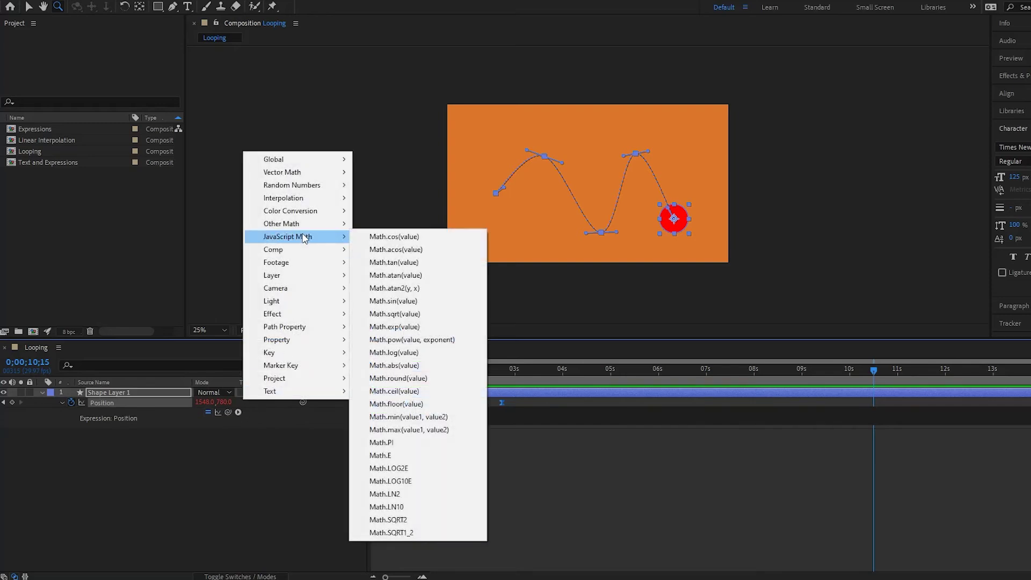
pyautogui.moveTo(301, 340)
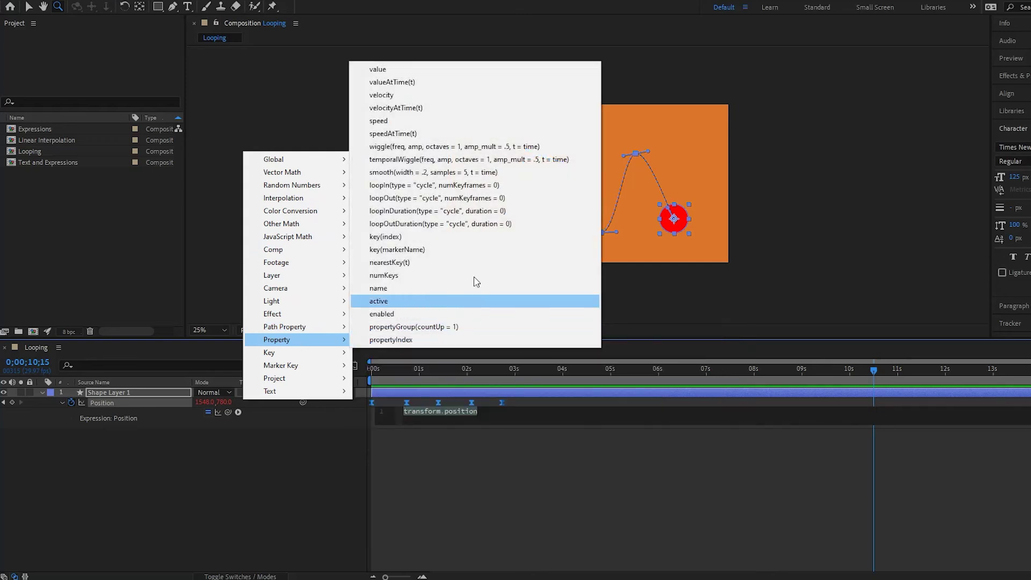
pyautogui.click(482, 184)
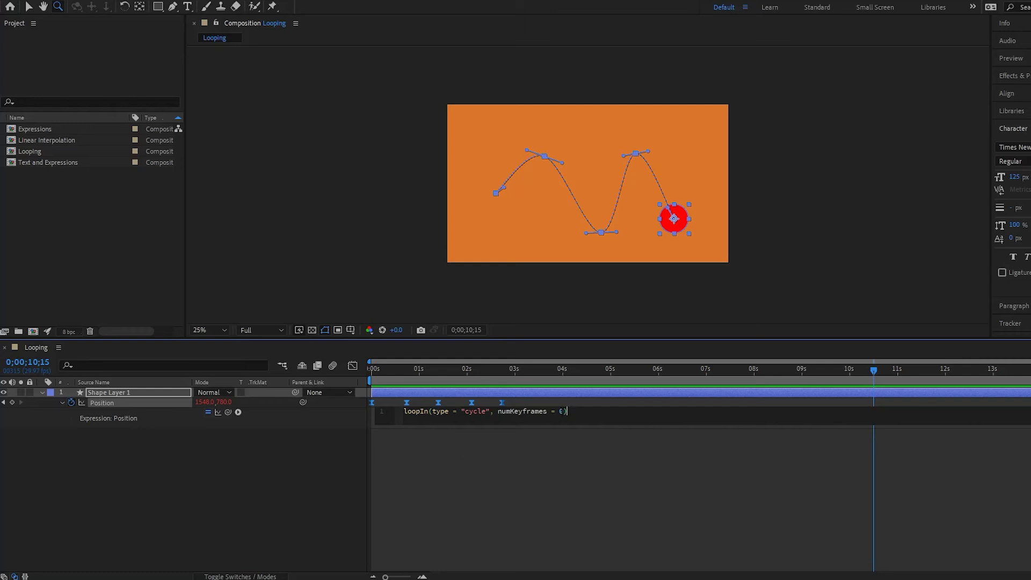
pyautogui.moveTo(565, 411); pyautogui.dragTo(434, 411)
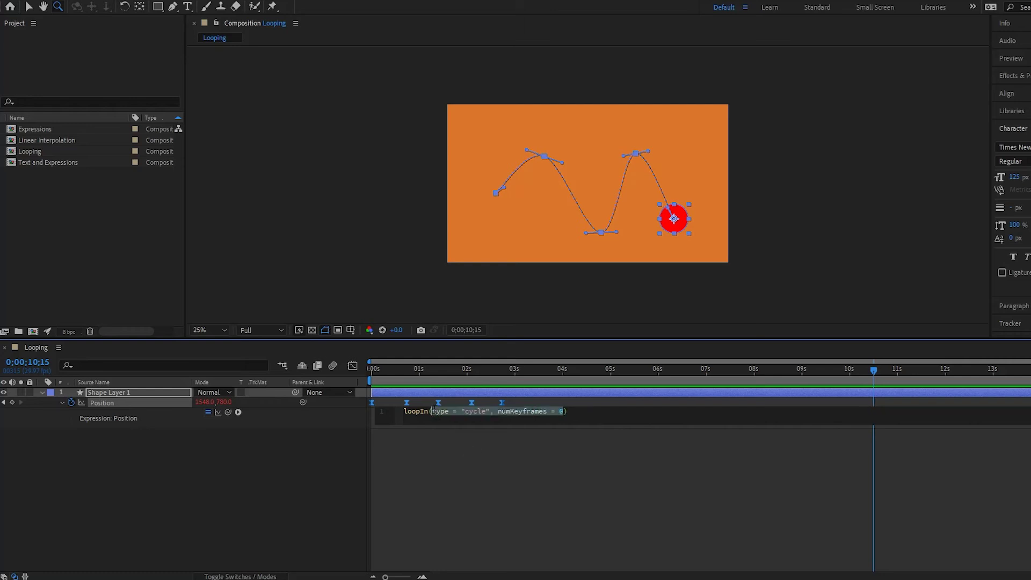
pyautogui.press('BackSpace')
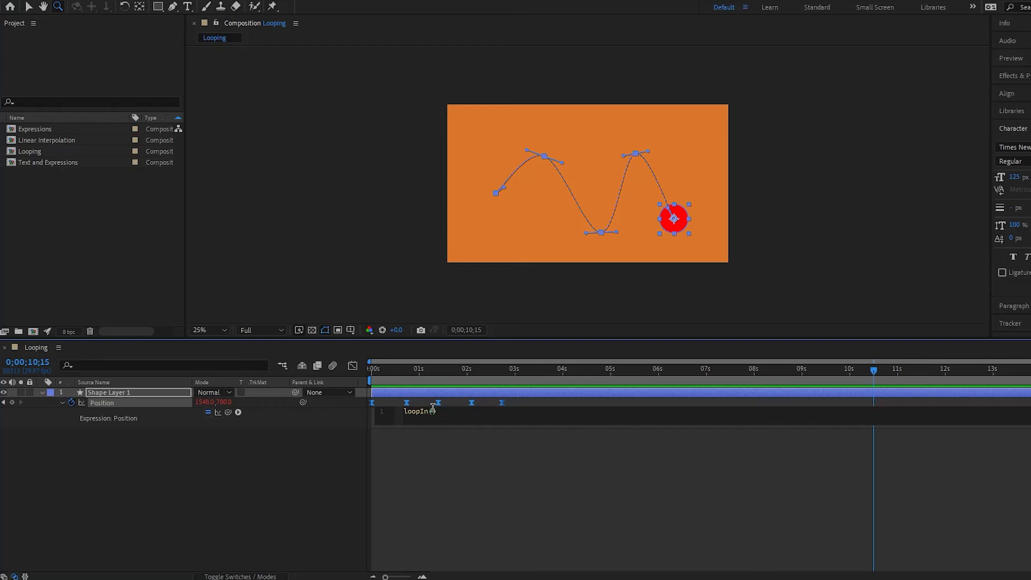
pyautogui.press('KP_Enter')
pyautogui.click(385, 481)
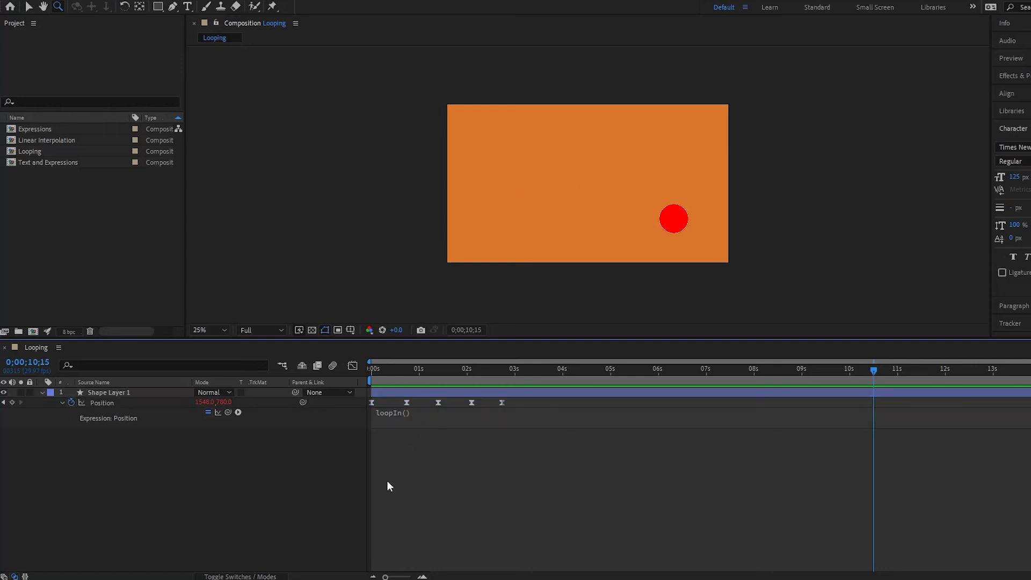
pyautogui.press('space')
pyautogui.press('space')
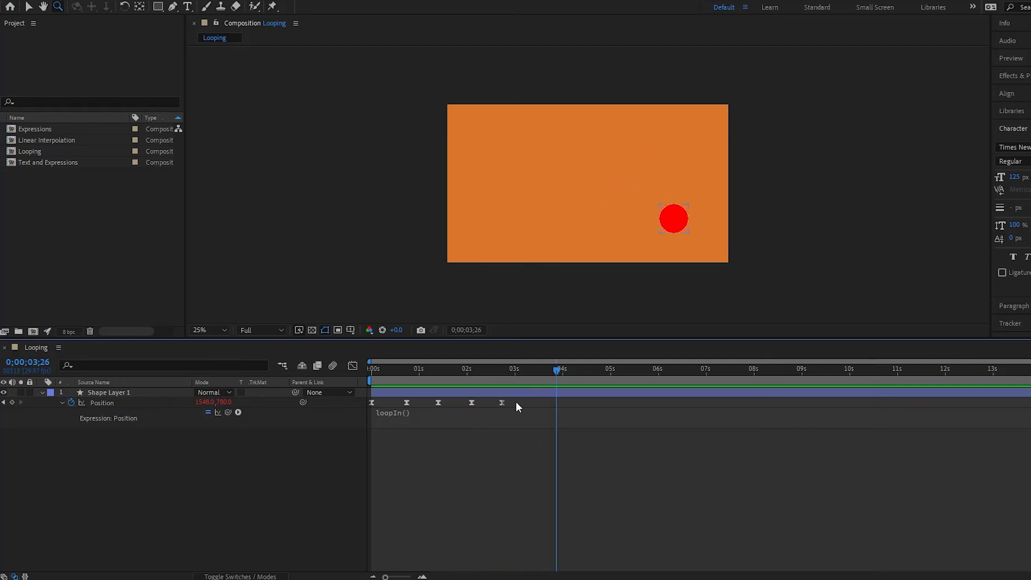
# Step: Move all five Position keyframes to roughly 8–11 seconds and preview the loopIn() lead-in
pyautogui.moveTo(516, 402); pyautogui.dragTo(330, 398)
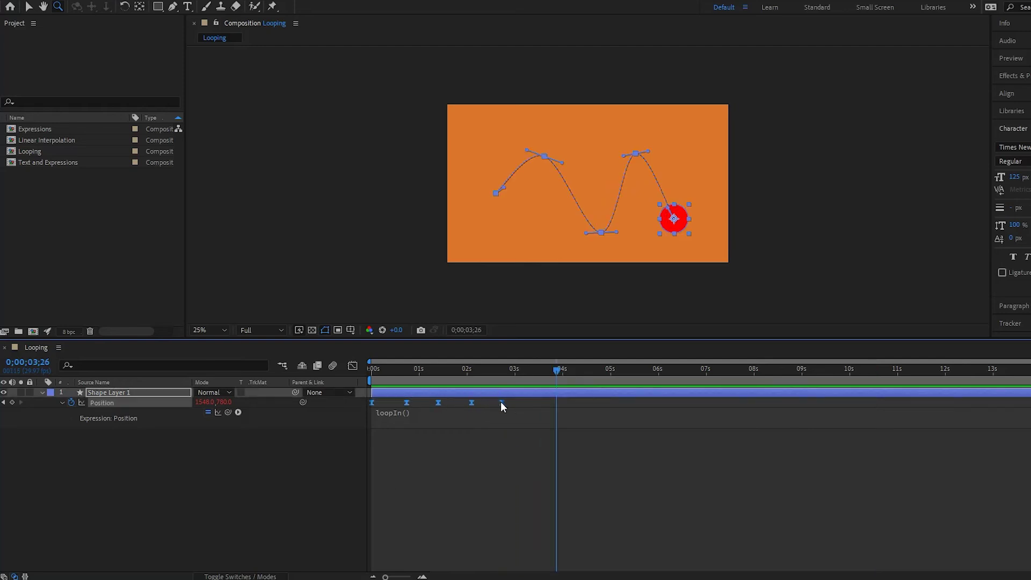
pyautogui.moveTo(501, 403); pyautogui.dragTo(893, 401)
pyautogui.click(795, 486)
pyautogui.press('space')
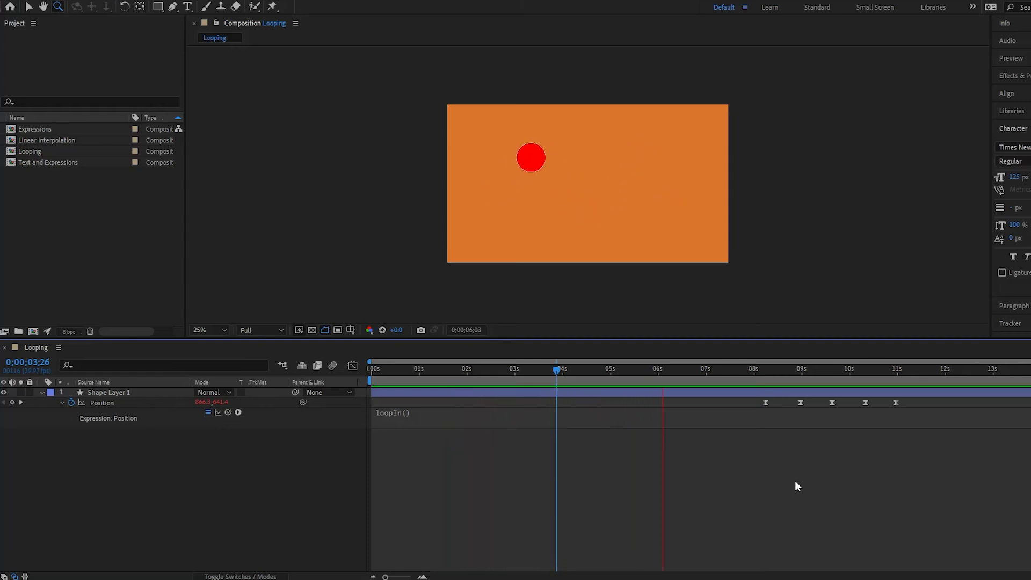
# Step: Change the expression to loopIn("pingpong") and preview the ball bouncing before its keyframes
pyautogui.press('space')
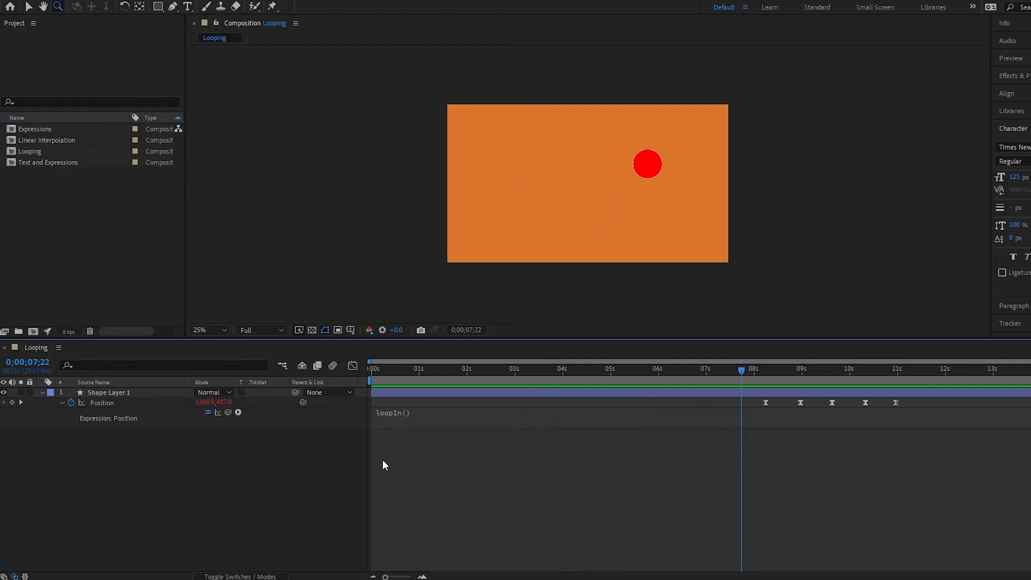
pyautogui.click(406, 421)
pyautogui.click(432, 411)
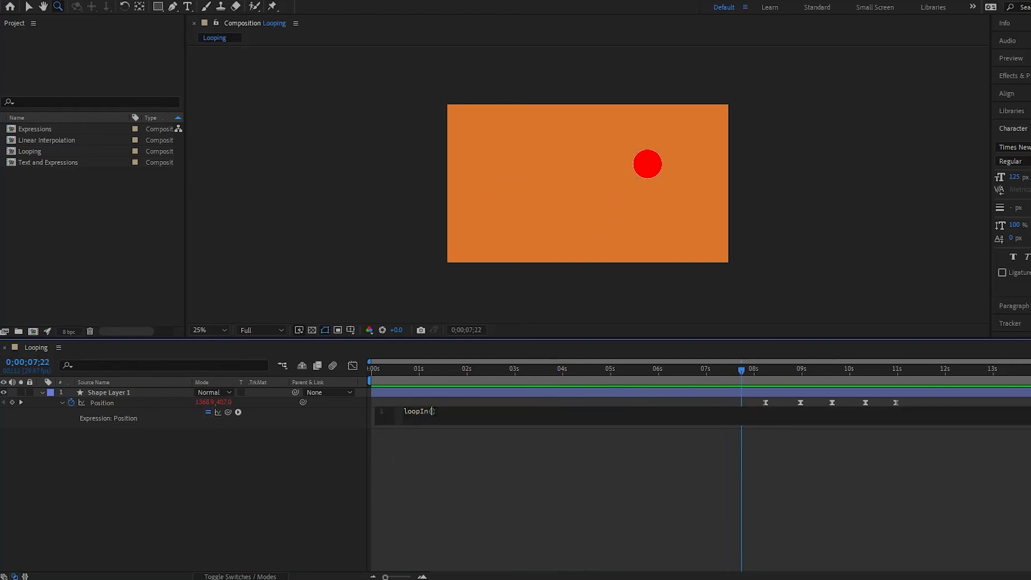
pyautogui.write('"p')
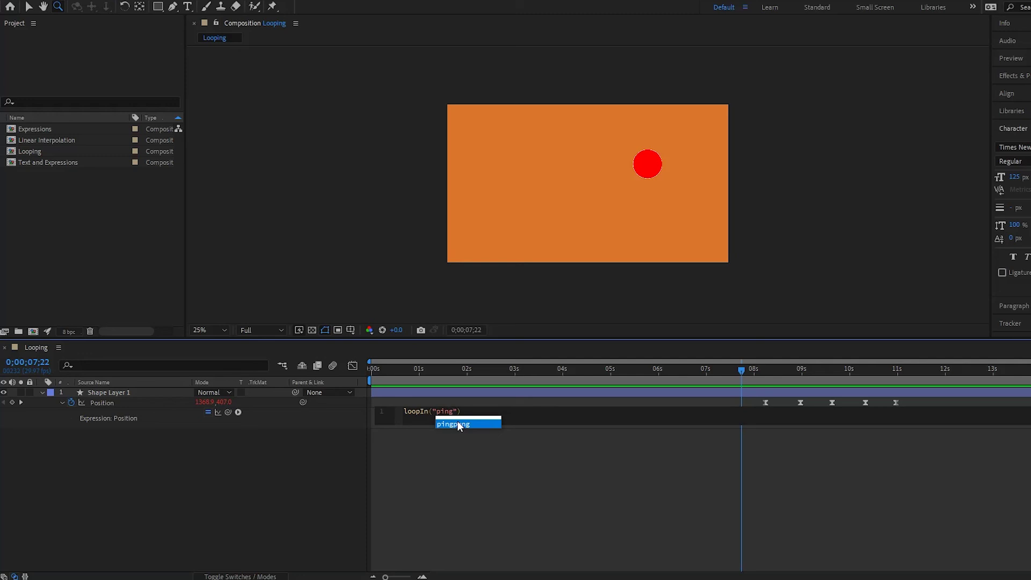
pyautogui.write('ing')
pyautogui.click(456, 425)
pyautogui.click(534, 452)
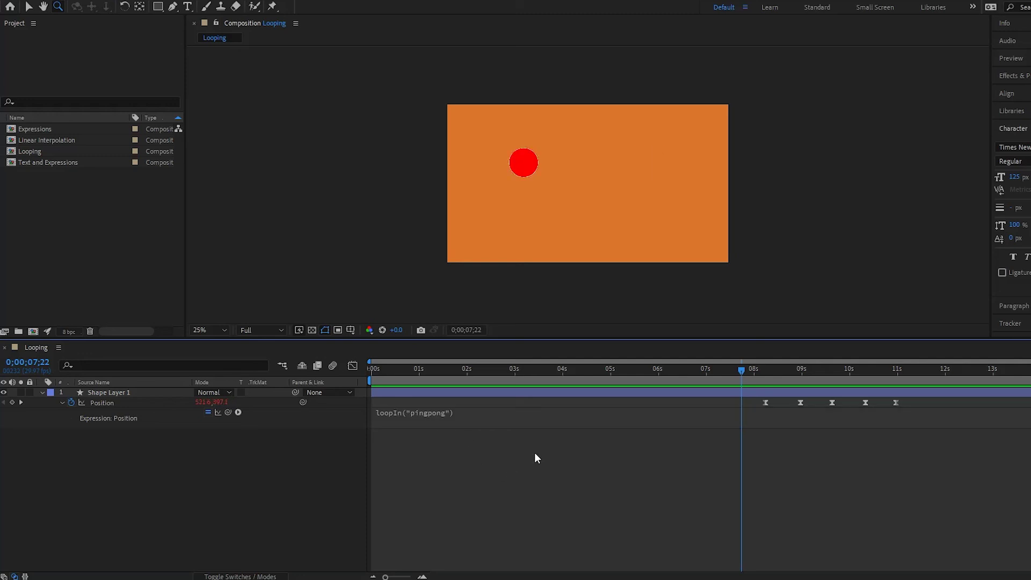
pyautogui.press('space')
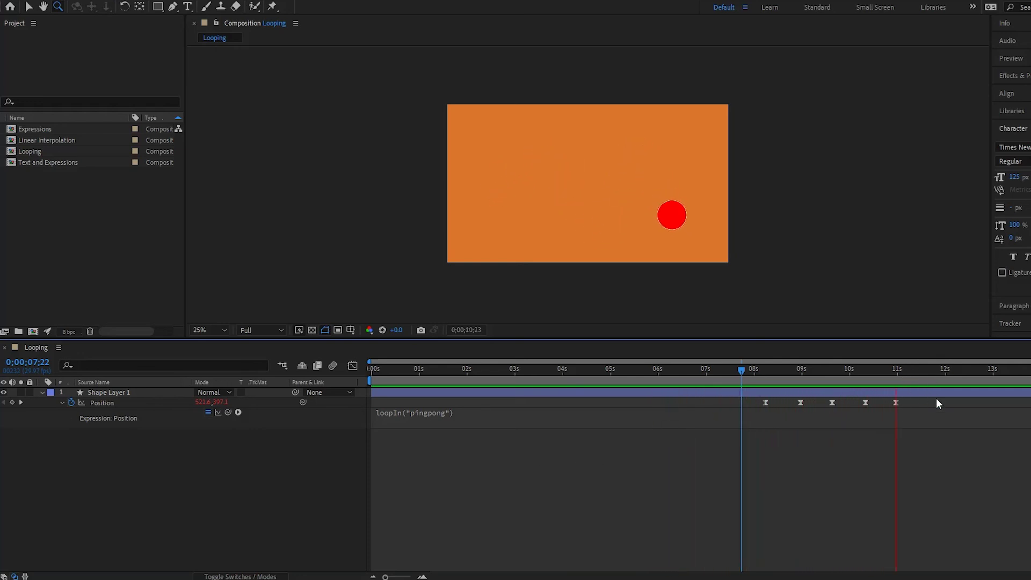
pyautogui.press('space')
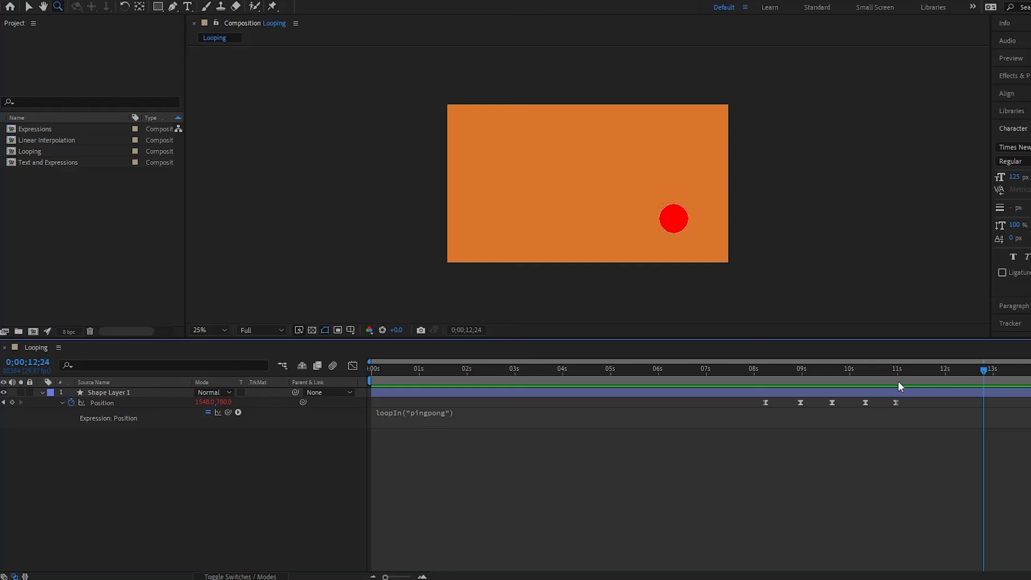
pyautogui.click(888, 392)
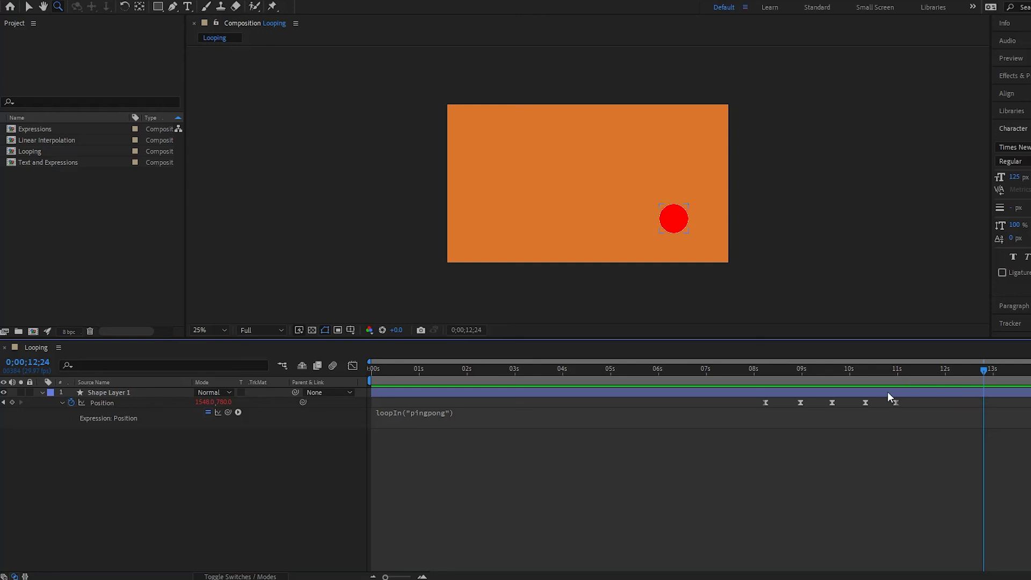